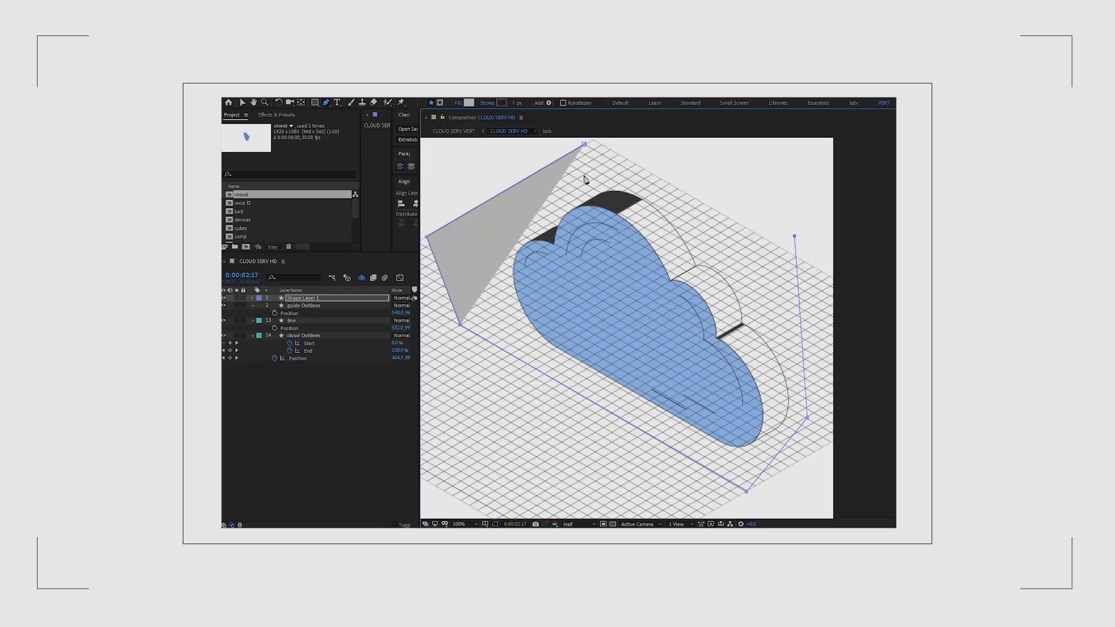
- Close the polygon shape around the cloud and set cloud Outlines to use it as Alpha Matte "matte"
{"action": "left_click", "coordinate": [584, 145]}
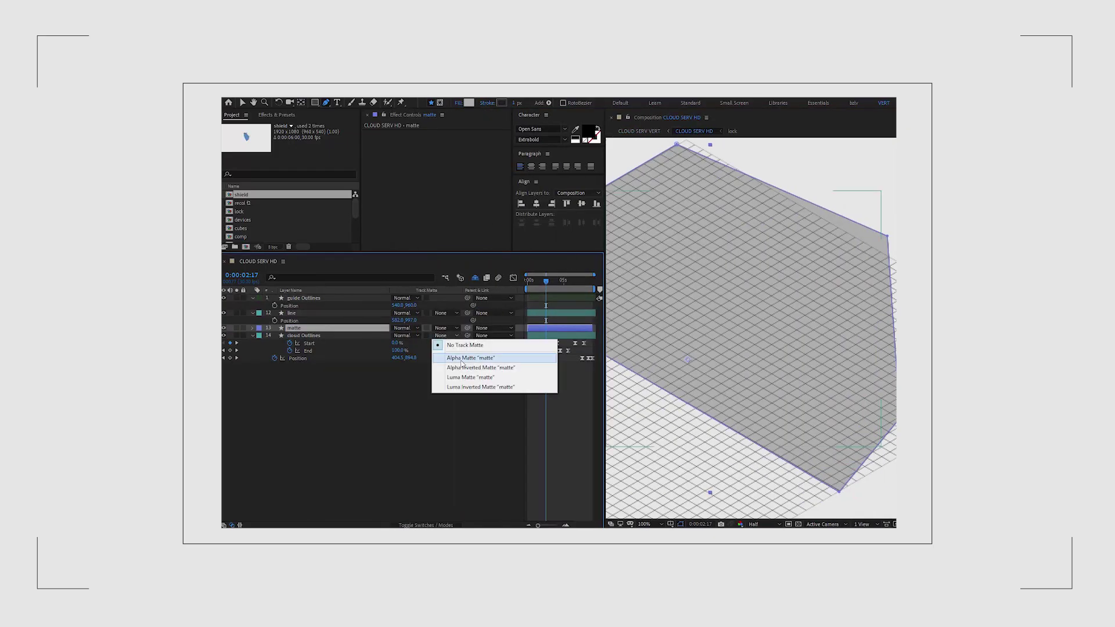
{"action": "left_click", "coordinate": [465, 356]}
- Nudge the matte layer up and slightly to the right, and preview the cloud reveal from the start
{"action": "key", "text": "shift+Up"}
{"action": "key", "text": "shift+Up"}
{"action": "key", "text": "shift+Up"}
{"action": "key", "text": "shift+Up"}
{"action": "key", "text": "shift+Up"}
{"action": "key", "text": "shift+Up"}
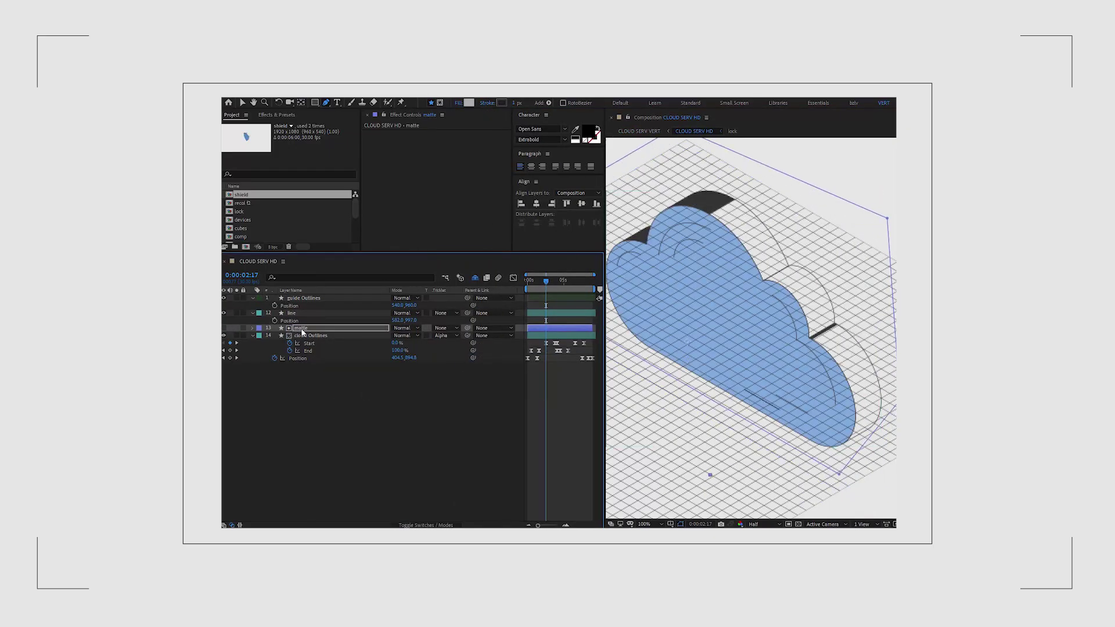
{"action": "key", "text": "shift+Right"}
{"action": "key", "text": "shift+Right"}
{"action": "left_click", "coordinate": [372, 395]}
{"action": "left_click_drag", "start_coordinate": [545, 282], "coordinate": [519, 285]}
{"action": "key", "text": "space"}
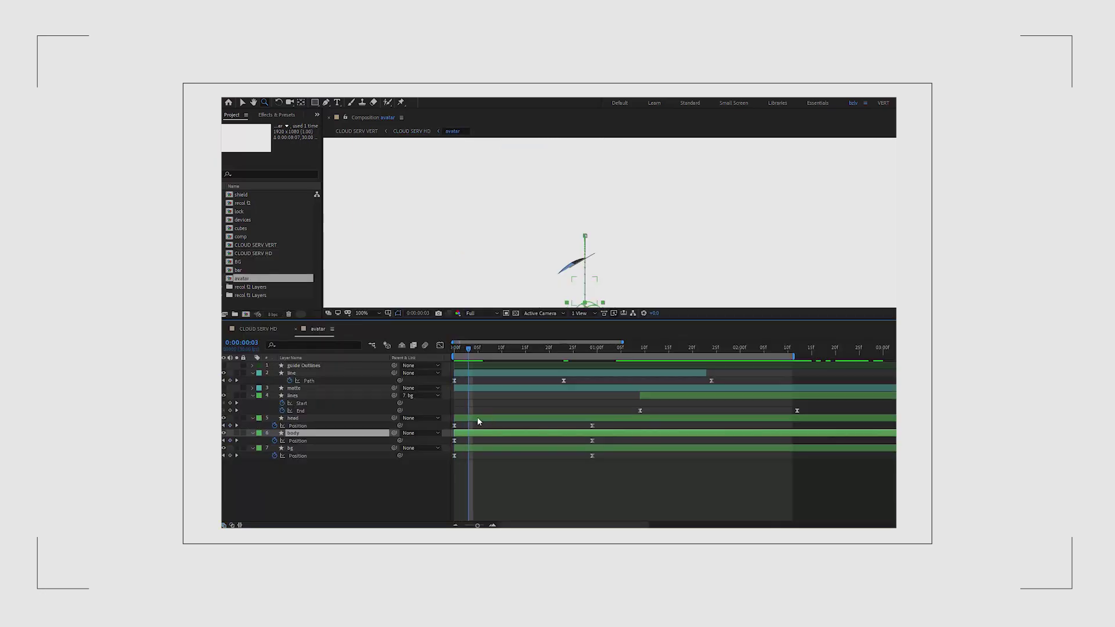
- Stagger the avatar layers so head starts at frame 3 and body at frame 5, and preview the animation
{"action": "left_click_drag", "start_coordinate": [478, 418], "coordinate": [504, 437]}
{"action": "key", "text": "Page_Down"}
{"action": "key", "text": "Page_Down"}
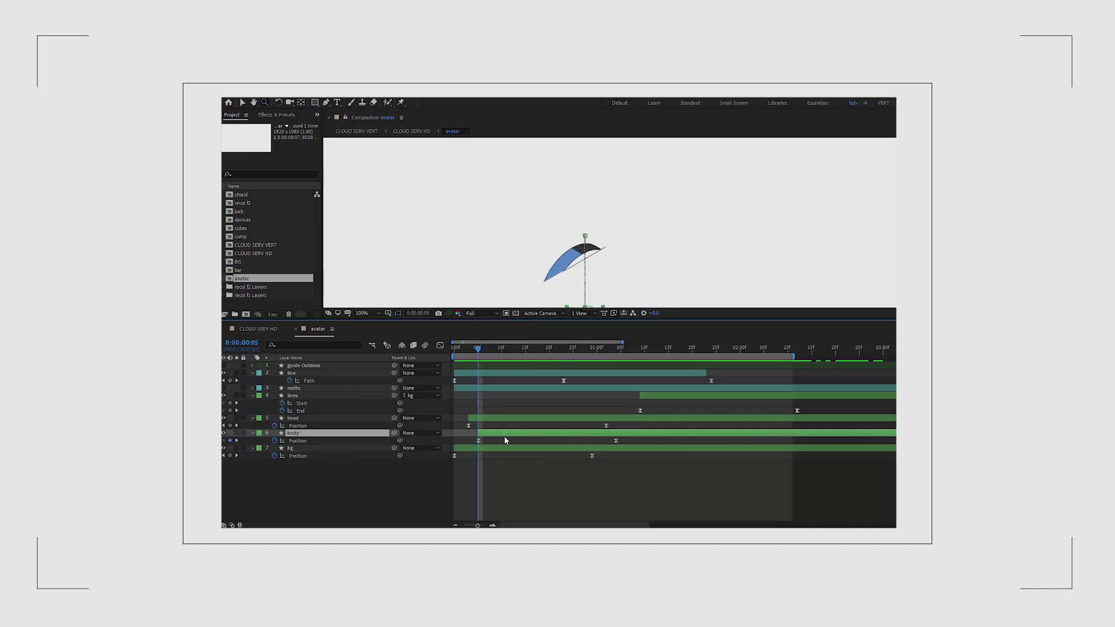
{"action": "left_click_drag", "start_coordinate": [487, 344], "coordinate": [564, 389]}
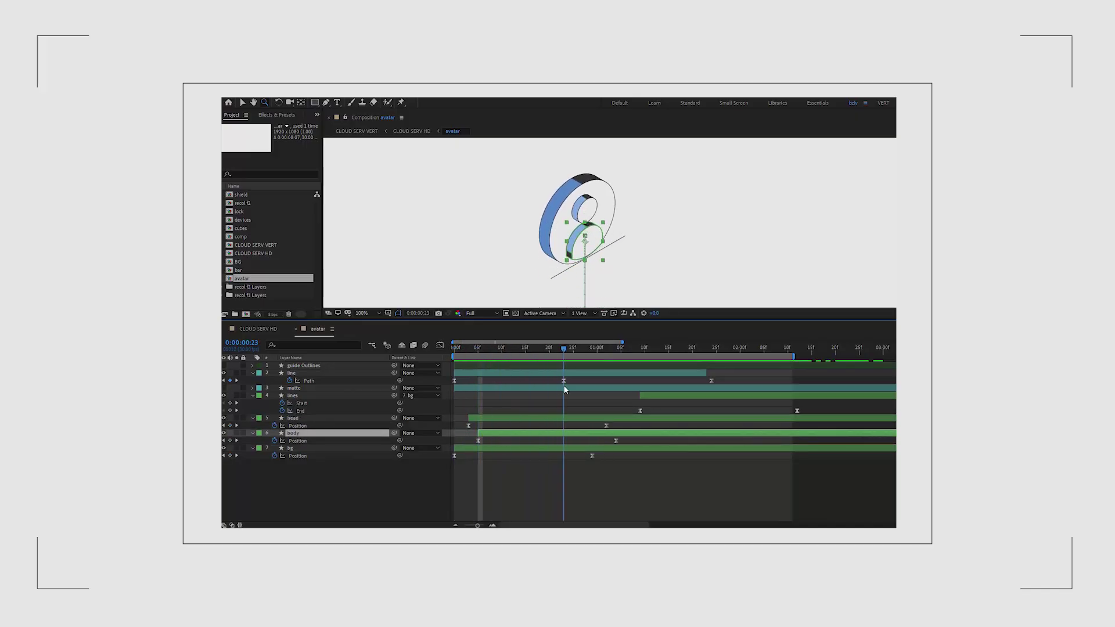
{"action": "left_click", "coordinate": [456, 469]}
{"action": "key", "text": "space"}
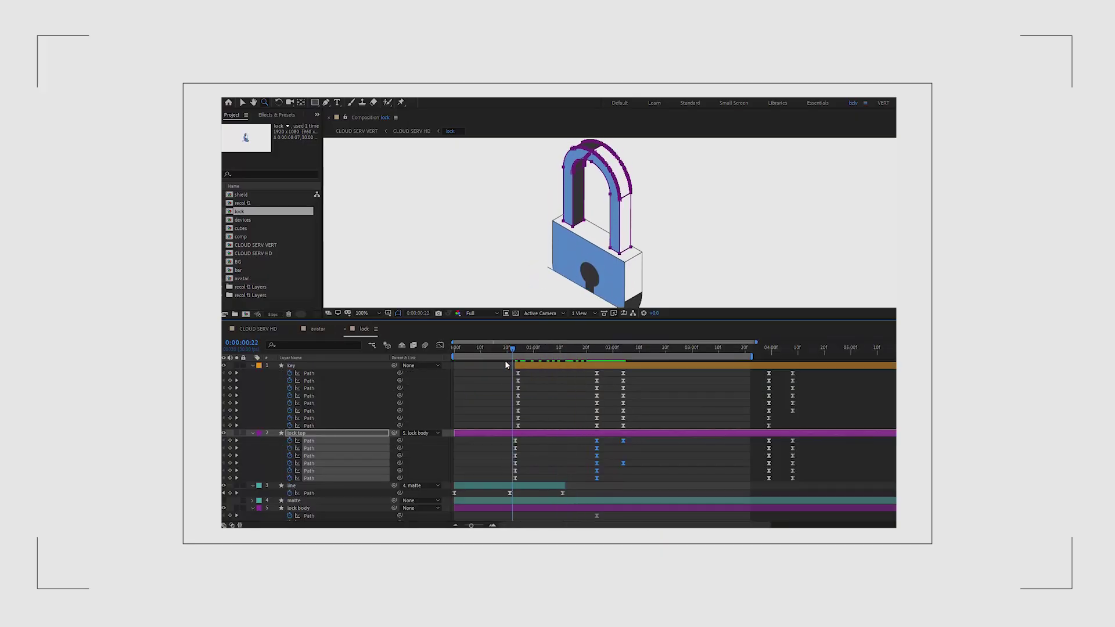
- Scrub and play through the lock comp to examine how the shackle, body and key paths animate
{"action": "left_click_drag", "start_coordinate": [504, 364], "coordinate": [562, 400]}
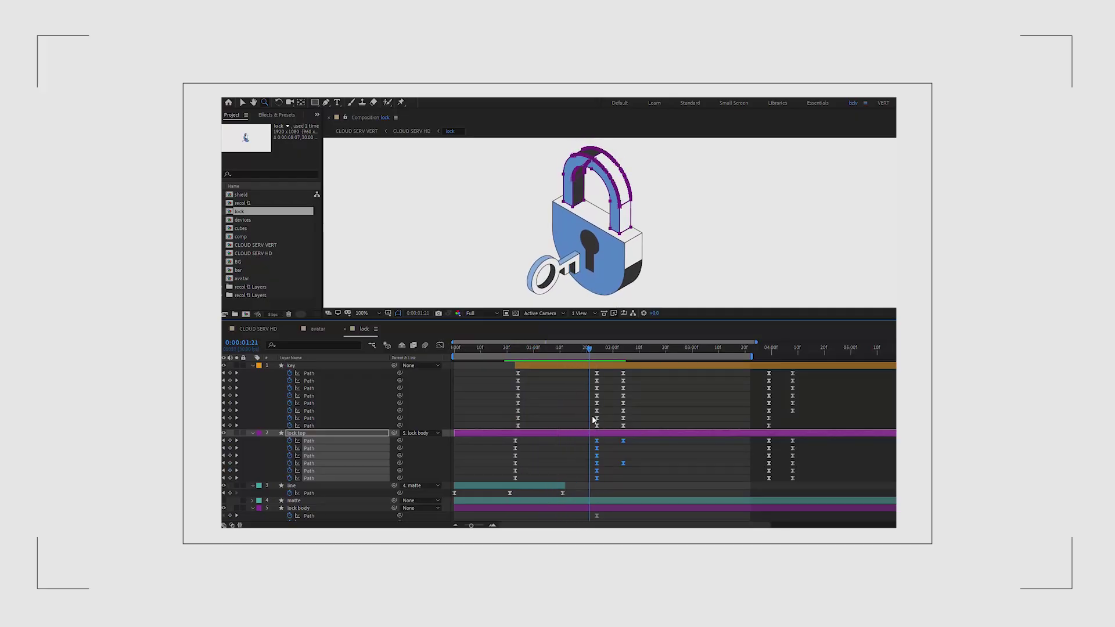
{"action": "left_click_drag", "start_coordinate": [556, 393], "coordinate": [510, 363]}
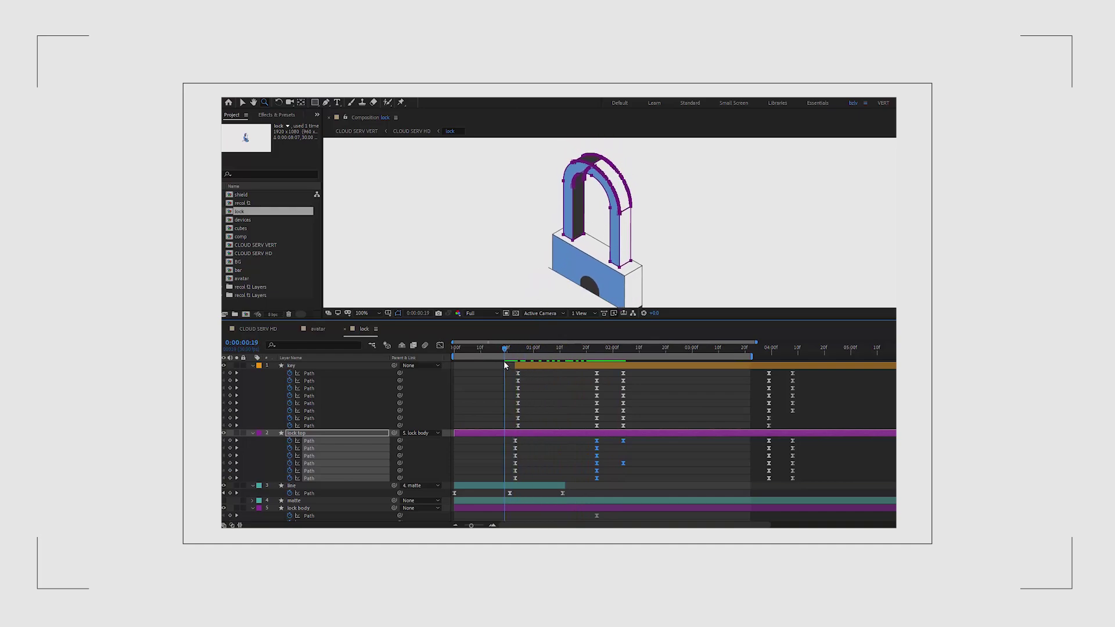
{"action": "key", "text": "space"}
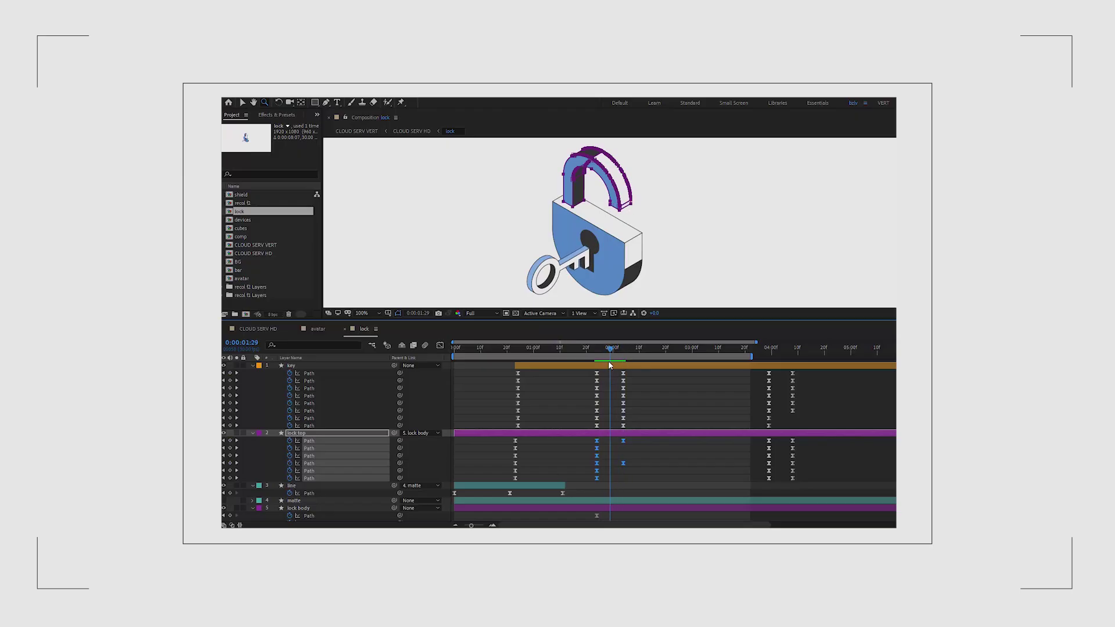
{"action": "left_click_drag", "start_coordinate": [608, 362], "coordinate": [625, 438]}
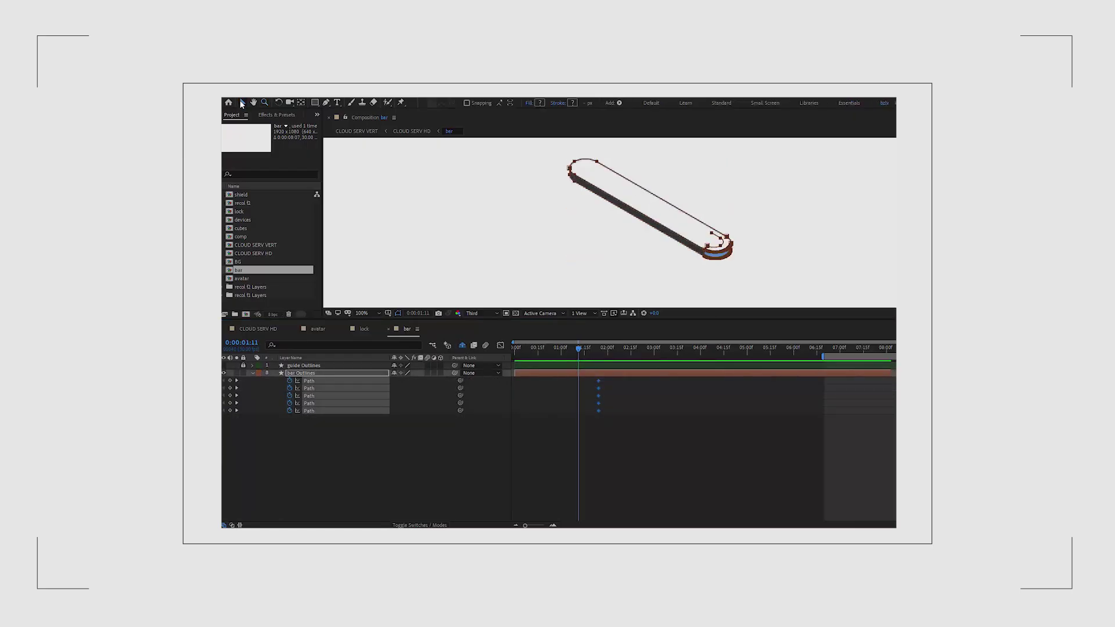
- Shorten the bar into a small round disc at 0:00:01:11, keyframing all five of its paths there
{"action": "left_click_drag", "start_coordinate": [763, 230], "coordinate": [684, 275]}
{"action": "key", "text": "shift+Left"}
{"action": "key", "text": "shift+Up"}
{"action": "key", "text": "shift+Left"}
{"action": "key", "text": "shift+Up"}
{"action": "key", "text": "shift+Left"}
{"action": "key", "text": "shift+Left"}
{"action": "key", "text": "shift+Up"}
{"action": "key", "text": "shift+Left"}
{"action": "key", "text": "shift+Up"}
{"action": "key", "text": "shift+Left"}
{"action": "key", "text": "shift+Left"}
{"action": "key", "text": "shift+Up"}
{"action": "key", "text": "shift+Left"}
{"action": "key", "text": "shift+Up"}
{"action": "key", "text": "shift+Left"}
{"action": "key", "text": "shift+Left"}
{"action": "key", "text": "shift+Up"}
{"action": "key", "text": "shift+Left"}
{"action": "key", "text": "shift+Up"}
{"action": "key", "text": "shift+Left"}
{"action": "key", "text": "shift+Left"}
{"action": "key", "text": "shift+Up"}
{"action": "key", "text": "shift+Left"}
{"action": "key", "text": "shift+Up"}
{"action": "key", "text": "shift+Left"}
{"action": "key", "text": "shift+Left"}
{"action": "key", "text": "shift+Up"}
{"action": "key", "text": "shift+Left"}
{"action": "key", "text": "shift+Up"}
{"action": "key", "text": "shift+Left"}
{"action": "key", "text": "shift+Left"}
{"action": "key", "text": "shift+Up"}
{"action": "key", "text": "shift+Left"}
{"action": "key", "text": "shift+Up"}
{"action": "key", "text": "shift+Left"}
{"action": "key", "text": "shift+Left"}
{"action": "key", "text": "shift+Left"}
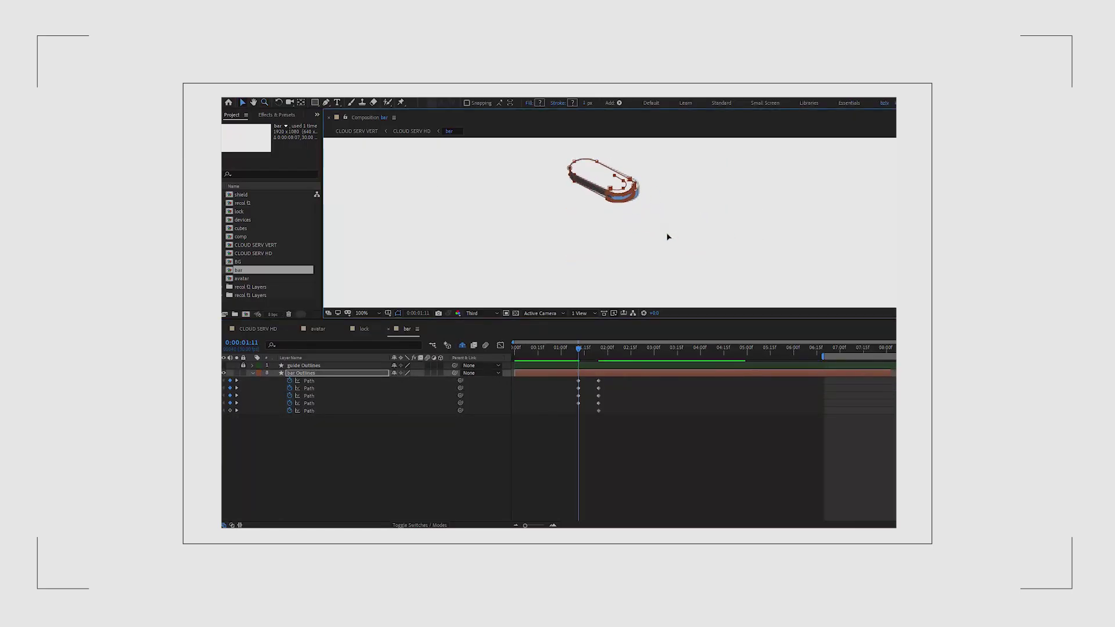
{"action": "left_click", "coordinate": [230, 411]}
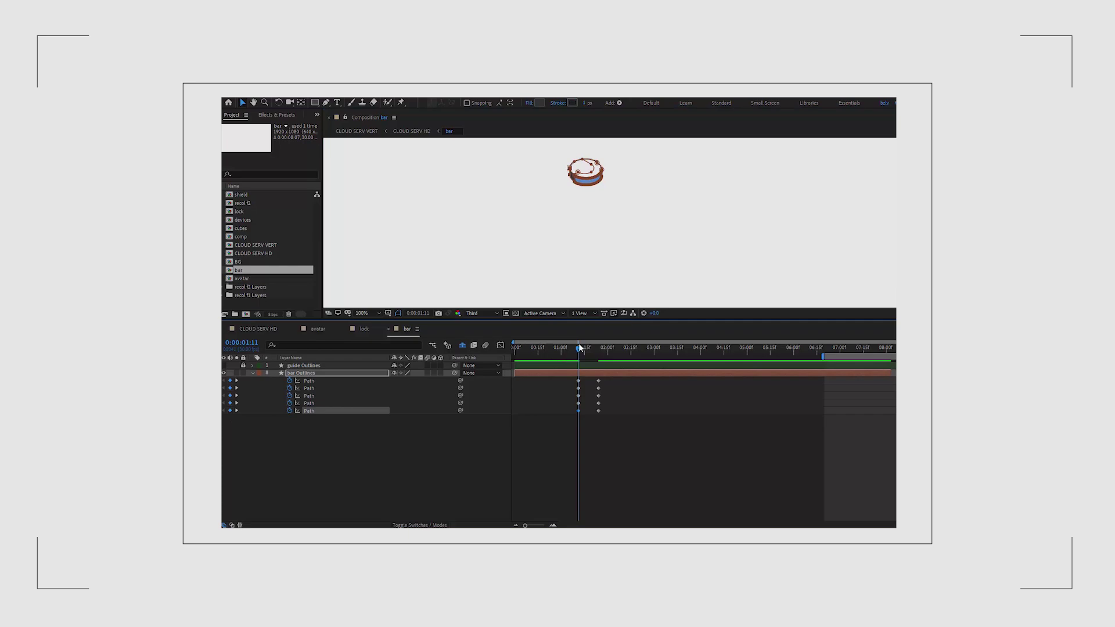
- Scale the disc's paths down to a tiny point at 0:00:00:28 to keyframe the bar's appearance
{"action": "left_click_drag", "start_coordinate": [579, 348], "coordinate": [558, 349]}
{"action": "key", "text": "ctrl+t"}
{"action": "left_click_drag", "start_coordinate": [554, 153], "coordinate": [586, 170]}
{"action": "left_click", "coordinate": [572, 447]}
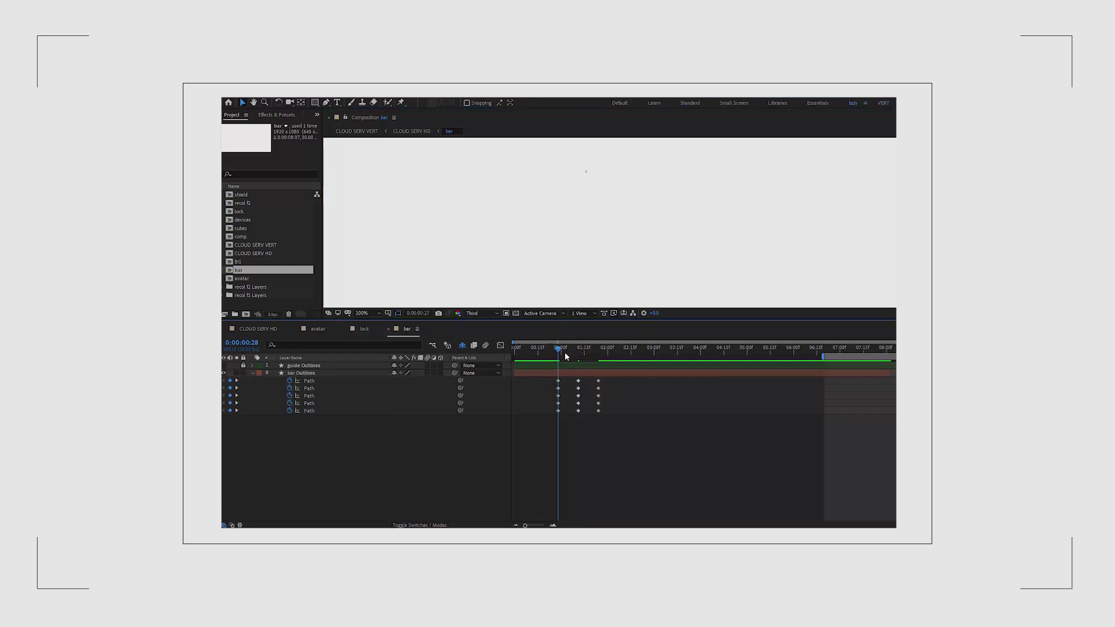
- Move the bar's first path keyframes to the start and the last ones just before 3 seconds, and apply Easy Ease to all
{"action": "left_click_drag", "start_coordinate": [559, 349], "coordinate": [639, 349]}
{"action": "left_click_drag", "start_coordinate": [552, 378], "coordinate": [516, 388]}
{"action": "left_click_drag", "start_coordinate": [600, 381], "coordinate": [648, 382]}
{"action": "left_click_drag", "start_coordinate": [658, 380], "coordinate": [504, 421]}
{"action": "right_click", "coordinate": [516, 411]}
{"action": "mouse_move", "coordinate": [556, 520]}
{"action": "left_click", "coordinate": [646, 461]}
- End the work area at 0:00:04:05 and preview the bar animation from the start
{"action": "left_click_drag", "start_coordinate": [639, 350], "coordinate": [500, 358]}
{"action": "key", "text": "n"}
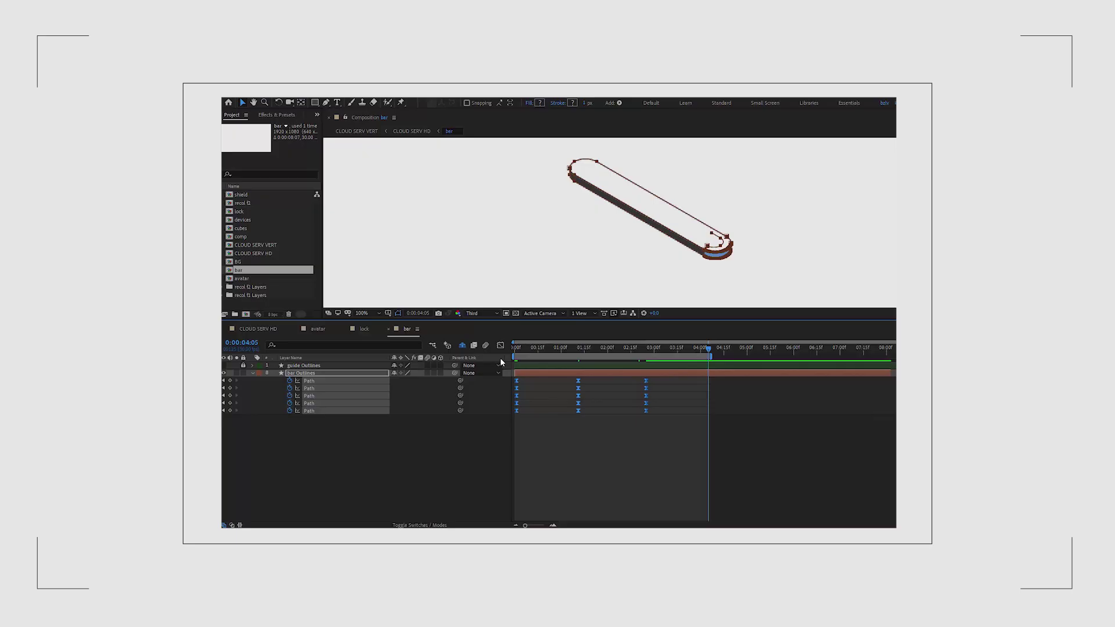
{"action": "key", "text": "Home"}
{"action": "key", "text": "space"}
- Move the bar's middle path keyframes to just before 1 second and lengthen their incoming ease in the speed graph
{"action": "left_click_drag", "start_coordinate": [560, 377], "coordinate": [588, 414]}
{"action": "left_click_drag", "start_coordinate": [579, 388], "coordinate": [554, 388]}
{"action": "left_click", "coordinate": [500, 346]}
{"action": "left_click_drag", "start_coordinate": [562, 489], "coordinate": [532, 499]}
{"action": "key", "text": "space"}
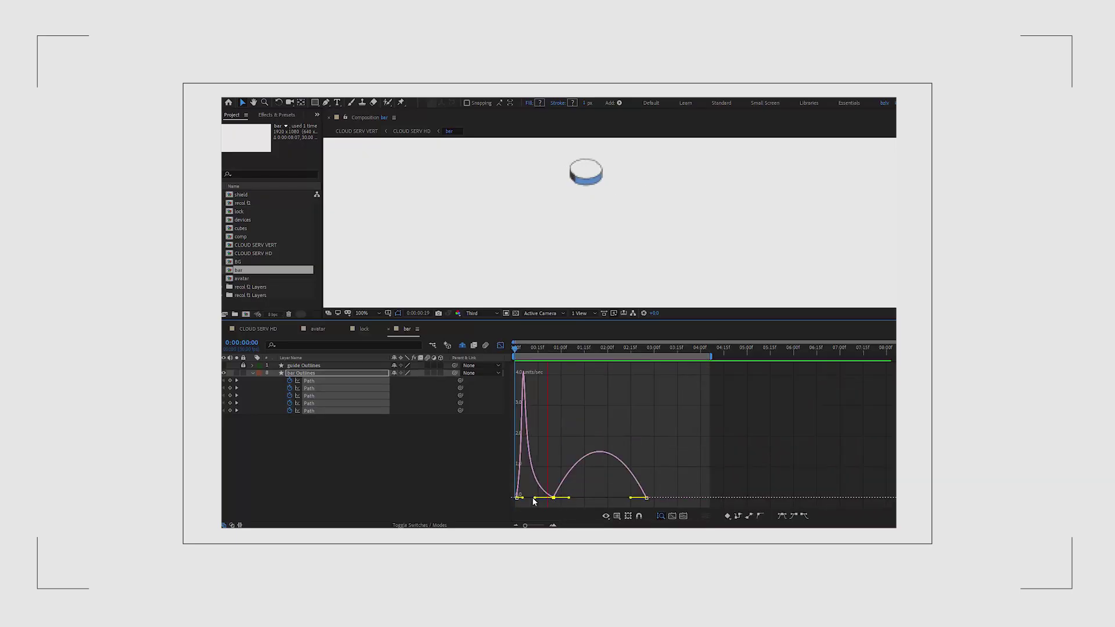
{"action": "key", "text": "space"}
- Lengthen the incoming ease of the bar's last path keyframes and move them to 0:00:02:06
{"action": "left_click_drag", "start_coordinate": [661, 486], "coordinate": [635, 505]}
{"action": "left_click_drag", "start_coordinate": [631, 498], "coordinate": [612, 498]}
{"action": "left_click", "coordinate": [501, 345]}
{"action": "left_click_drag", "start_coordinate": [645, 382], "coordinate": [616, 382]}
{"action": "key", "text": "space"}
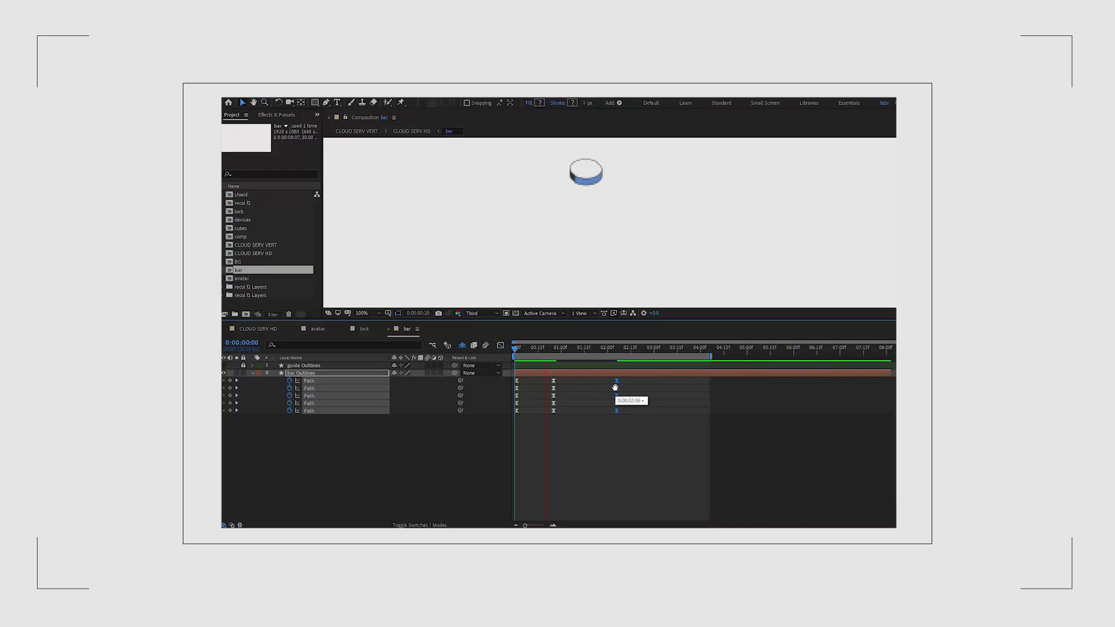
{"action": "key", "text": "space"}
- Shorten the work area to just past 3 seconds and move the bar's later path keyframes earlier
{"action": "left_click_drag", "start_coordinate": [711, 357], "coordinate": [661, 357]}
{"action": "left_click_drag", "start_coordinate": [545, 378], "coordinate": [627, 414]}
{"action": "left_click_drag", "start_coordinate": [553, 382], "coordinate": [621, 416]}
{"action": "left_click_drag", "start_coordinate": [604, 382], "coordinate": [587, 382]}
{"action": "key", "text": "space"}
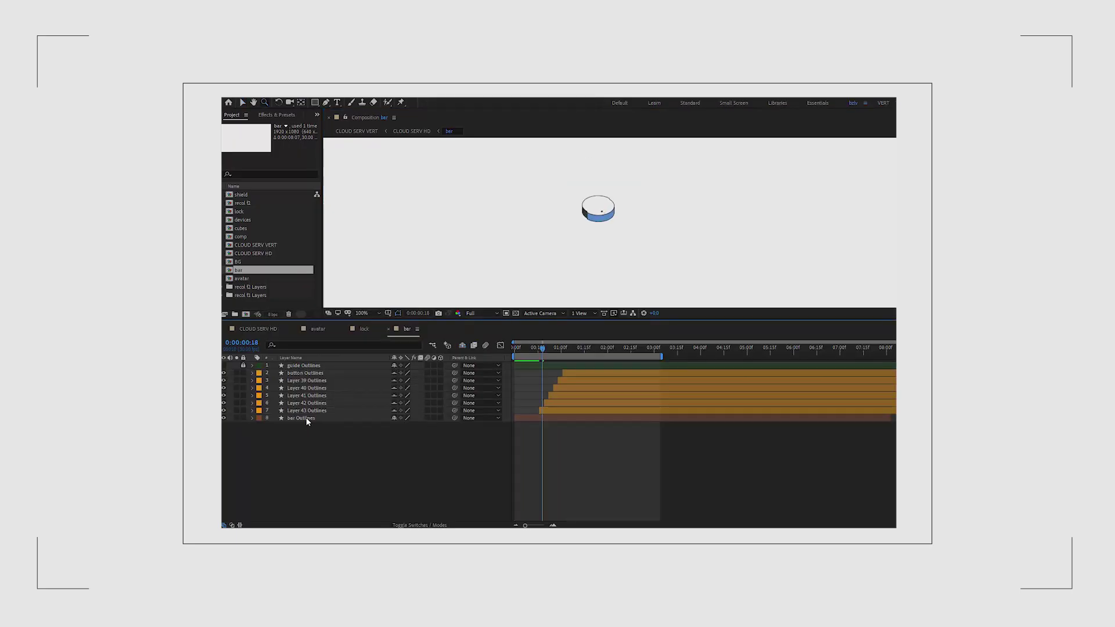
- Filter Layer 43 Outlines to its color properties and start keyframing Group 1's Fill 1 color at 0:00:00:18
{"action": "left_click", "coordinate": [306, 411]}
{"action": "key", "text": "ctrl+f"}
{"action": "type", "text": "colo"}
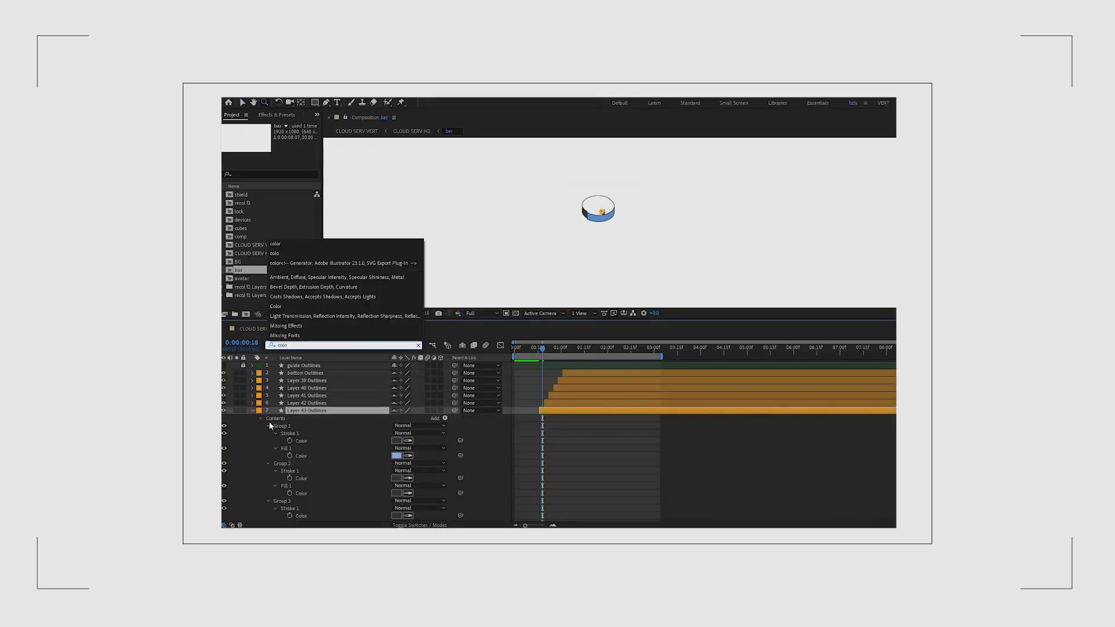
{"action": "left_click", "coordinate": [290, 455]}
- Alternate the Fill 1 color between the bar's white and the original blue with keyframes every two frames up to 0:00:00:28
{"action": "key", "text": "Page_Down"}
{"action": "key", "text": "Page_Down"}
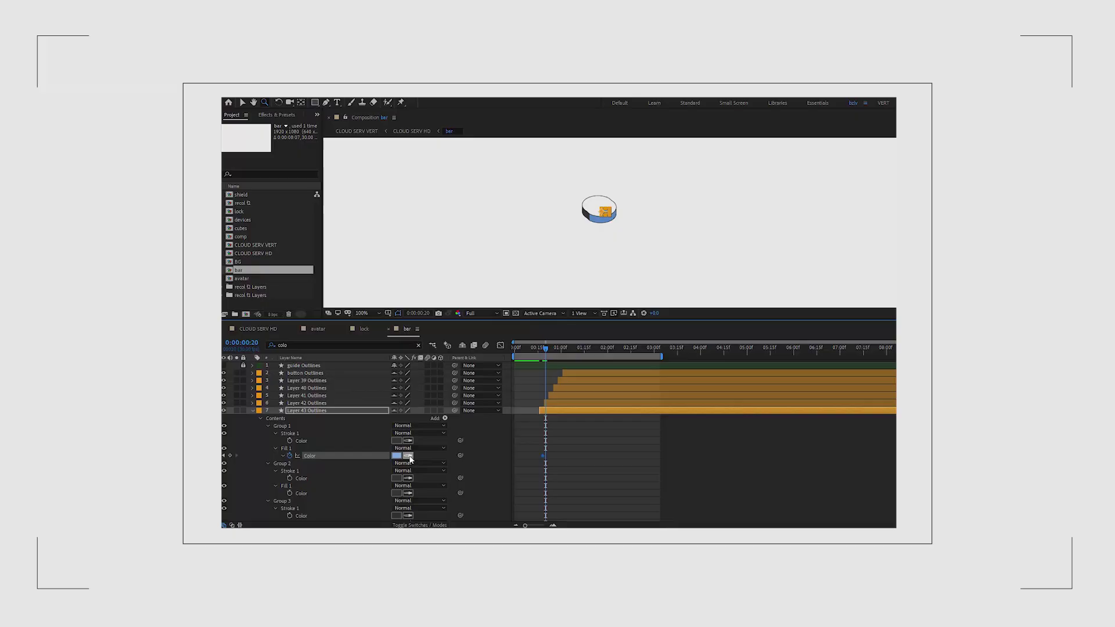
{"action": "left_click", "coordinate": [409, 456]}
{"action": "left_click", "coordinate": [597, 201]}
{"action": "key", "text": "Page_Down"}
{"action": "key", "text": "Page_Down"}
{"action": "key", "text": "ctrl+v"}
{"action": "key", "text": "Page_Down"}
{"action": "key", "text": "Page_Down"}
{"action": "key", "text": "Page_Down"}
{"action": "key", "text": "Page_Down"}
{"action": "key", "text": "ctrl+v"}
{"action": "key", "text": "Page_Down"}
{"action": "key", "text": "Page_Down"}
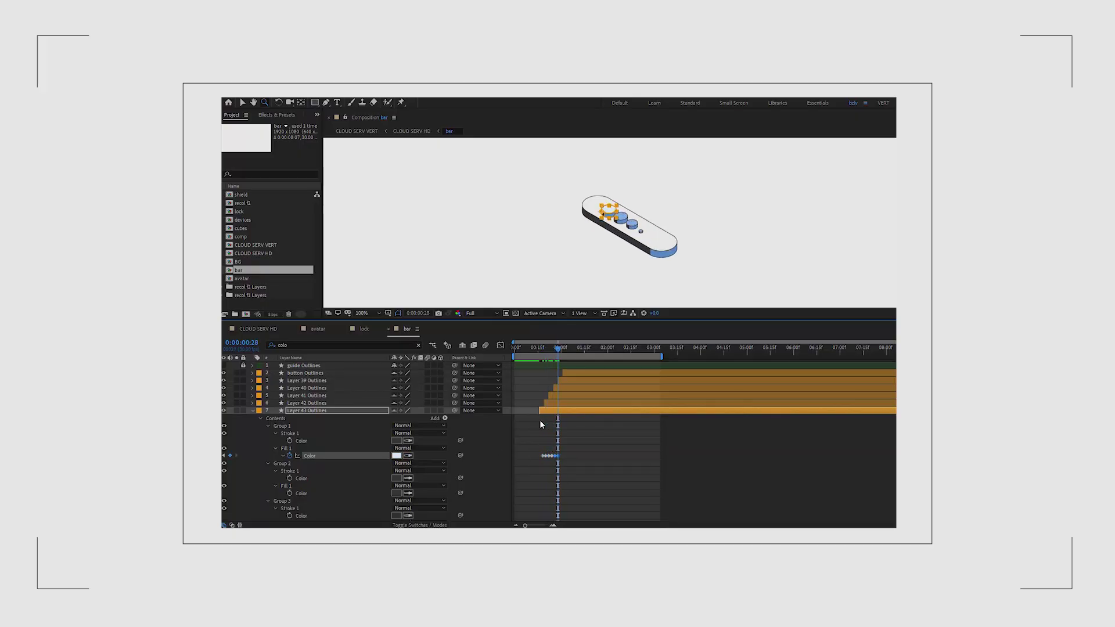
- Turn all of Layer 43's Fill 1 color keyframes into hold keyframes
{"action": "left_click_drag", "start_coordinate": [539, 420], "coordinate": [562, 466]}
{"action": "right_click", "coordinate": [557, 460]}
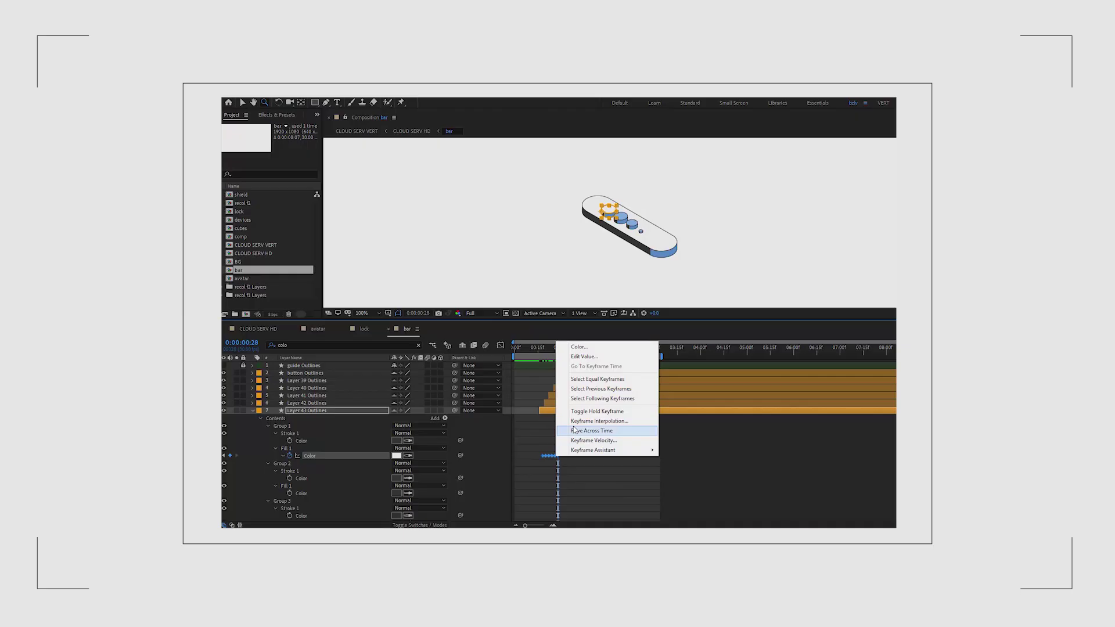
{"action": "left_click", "coordinate": [588, 412]}
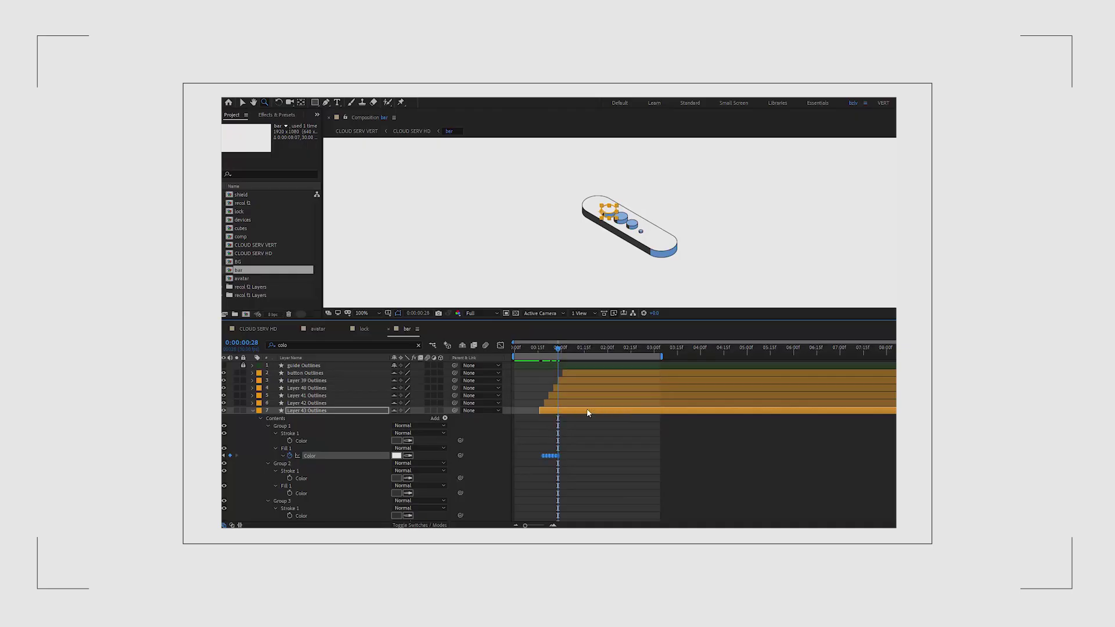
- Solo Layer 43 Outlines and preview its flashing fill color
{"action": "left_click", "coordinate": [237, 410]}
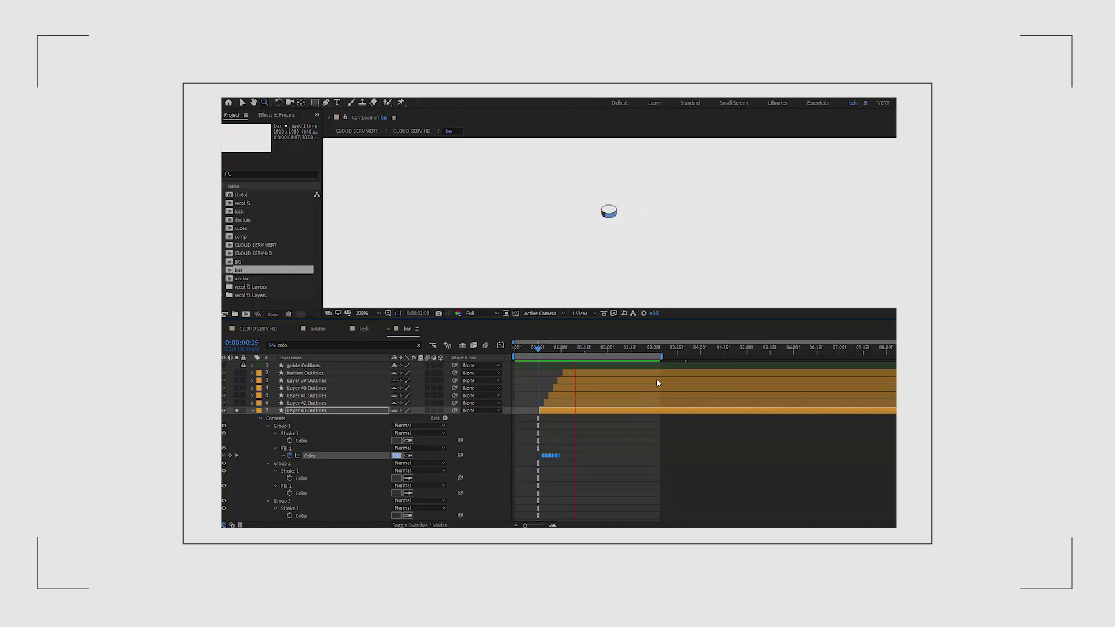
{"action": "left_click_drag", "start_coordinate": [567, 446], "coordinate": [530, 467]}
{"action": "key", "text": "space"}
{"action": "key", "text": "space"}
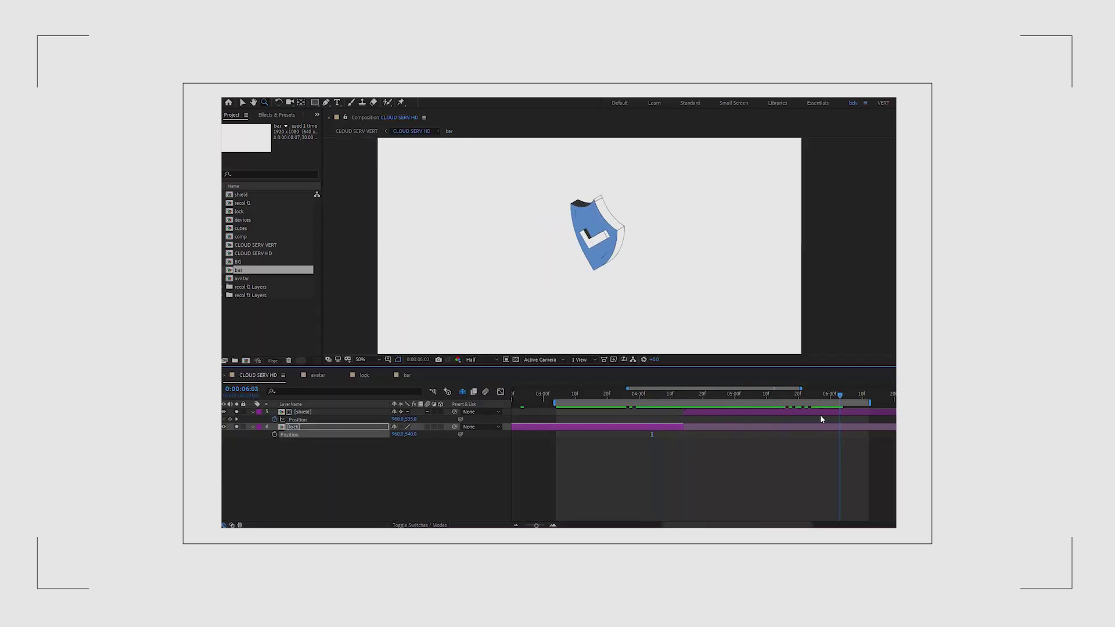
- Keyframe the lock layer's position in CLOUD SERV HD so it rises around 4 seconds and drops to Y 603 near 0:00:04:13
{"action": "left_click_drag", "start_coordinate": [820, 419], "coordinate": [644, 413]}
{"action": "left_click", "coordinate": [275, 435]}
{"action": "left_click_drag", "start_coordinate": [412, 434], "coordinate": [383, 435]}
{"action": "left_click_drag", "start_coordinate": [645, 396], "coordinate": [681, 409]}
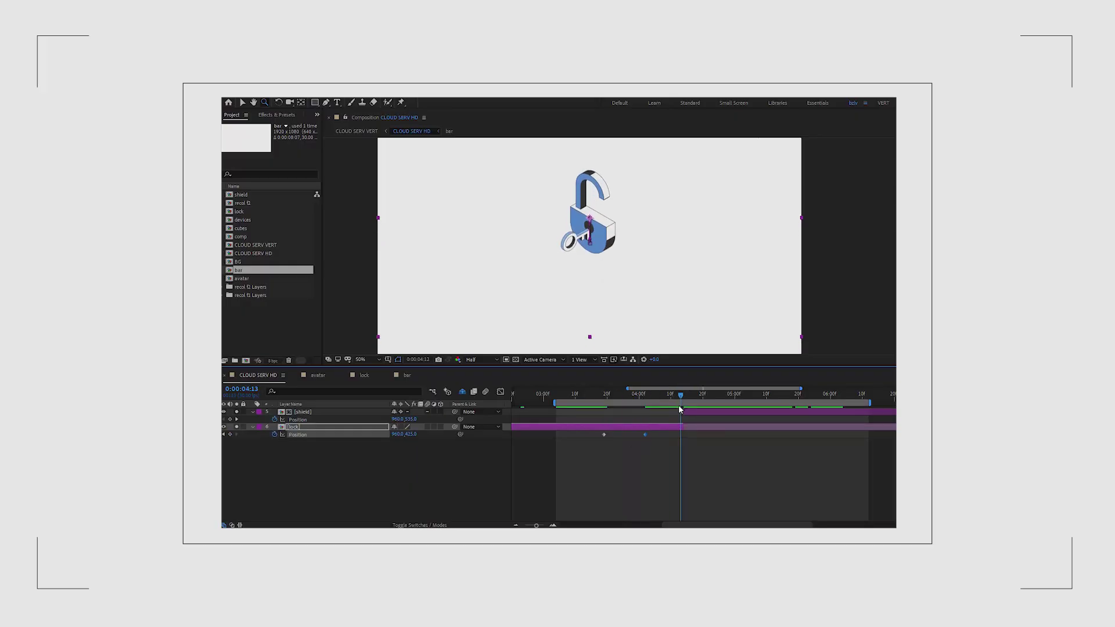
{"action": "left_click_drag", "start_coordinate": [412, 435], "coordinate": [430, 435]}
- Add a position keyframe to the shield layer just before 5 seconds and lower the shield slightly there
{"action": "left_click_drag", "start_coordinate": [677, 396], "coordinate": [731, 395]}
{"action": "left_click", "coordinate": [686, 412]}
{"action": "left_click", "coordinate": [230, 419]}
{"action": "left_click_drag", "start_coordinate": [412, 419], "coordinate": [419, 420]}
- Apply Easy Ease to the position keyframes of the shield and lock layers
{"action": "left_click_drag", "start_coordinate": [731, 396], "coordinate": [751, 415]}
{"action": "left_click_drag", "start_coordinate": [691, 446], "coordinate": [592, 432]}
{"action": "right_click", "coordinate": [674, 432]}
{"action": "right_click", "coordinate": [645, 434]}
{"action": "mouse_move", "coordinate": [691, 428]}
{"action": "left_click", "coordinate": [779, 457]}
- Collapse the outgoing ease of the shield's first position keyframe at 0:00:04:14 so its motion starts fast
{"action": "left_click_drag", "start_coordinate": [751, 396], "coordinate": [684, 401]}
{"action": "left_click_drag", "start_coordinate": [779, 423], "coordinate": [681, 417]}
{"action": "left_click", "coordinate": [500, 392]}
{"action": "left_click_drag", "start_coordinate": [700, 501], "coordinate": [683, 501]}
{"action": "left_click", "coordinate": [503, 392]}
- Check the speed curve at the lock's middle position keyframe and preview the lock-to-shield transition
{"action": "left_click", "coordinate": [652, 435]}
{"action": "left_click", "coordinate": [503, 392]}
{"action": "left_click", "coordinate": [503, 392]}
{"action": "key", "text": "space"}
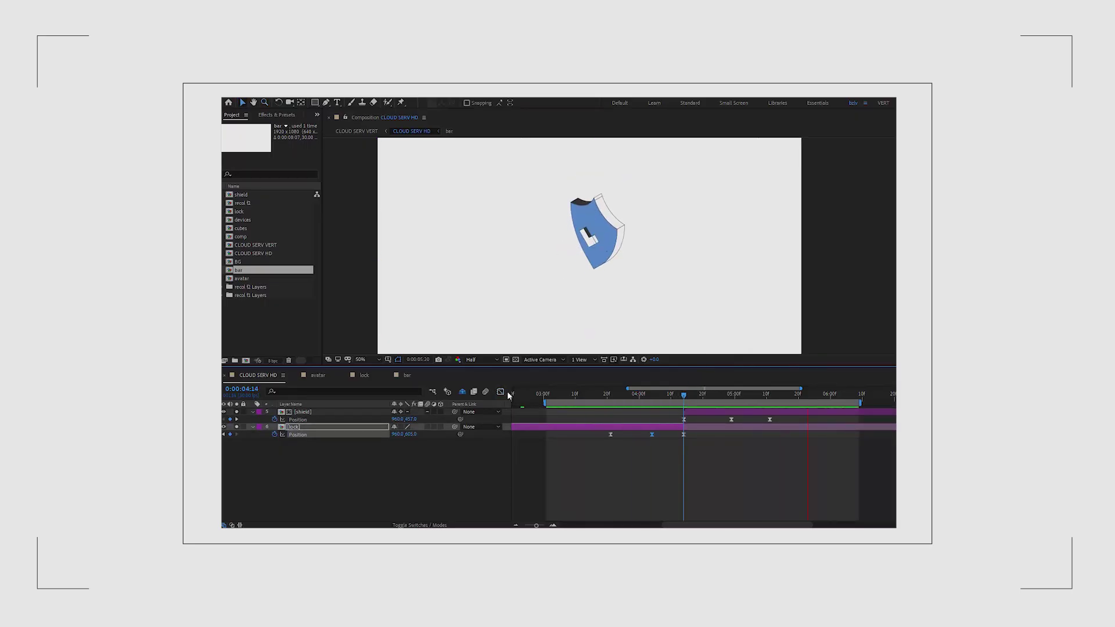
- Move the lock's first position keyframe earlier, to about 0:00:03:17, and review its speed curve during playback
{"action": "left_click_drag", "start_coordinate": [610, 434], "coordinate": [597, 435]}
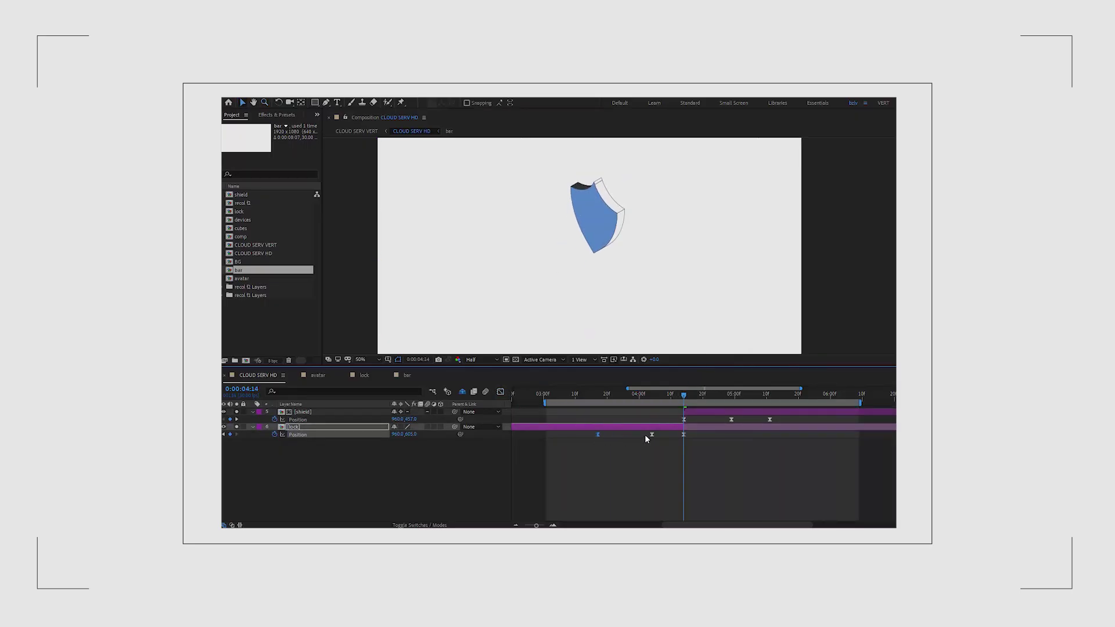
{"action": "left_click", "coordinate": [501, 392]}
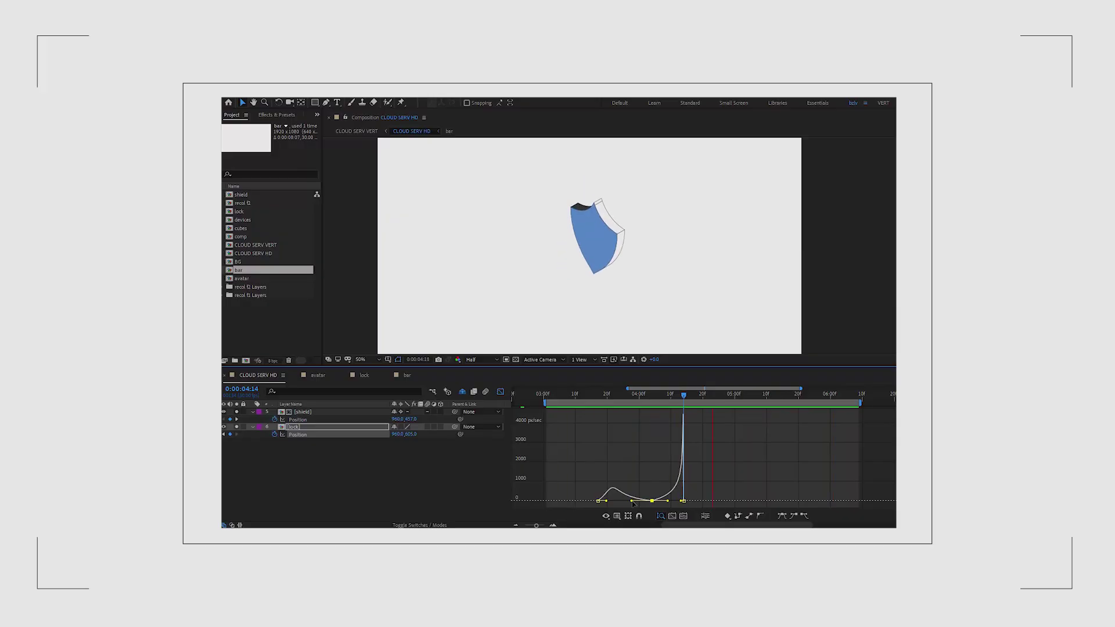
{"action": "left_click", "coordinate": [500, 392]}
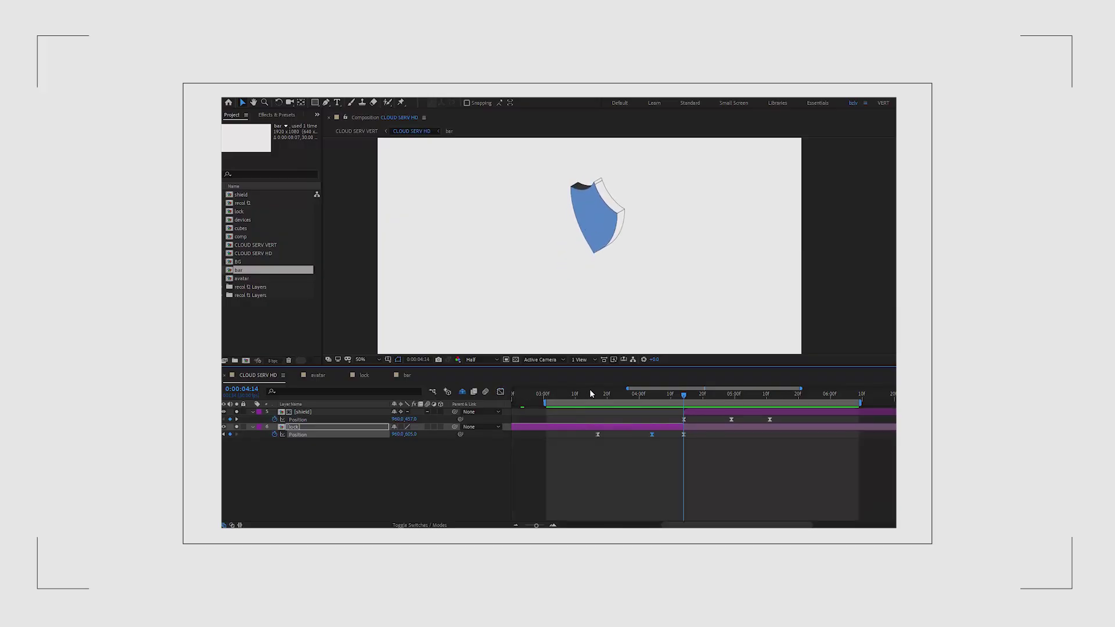